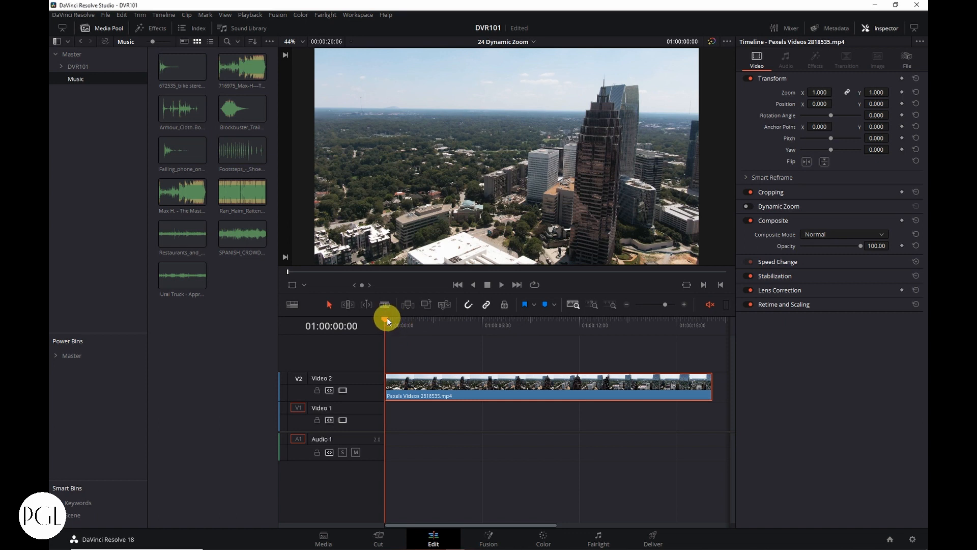
Step: Enable Dynamic Zoom for the clip on Video 2 and display its Dynamic Zoom overlay in the viewer
mouse_move(386, 320)
left_mouse_down()
mouse_move(679, 336)
mouse_move(386, 334)
left_mouse_up()
left_click(749, 206)
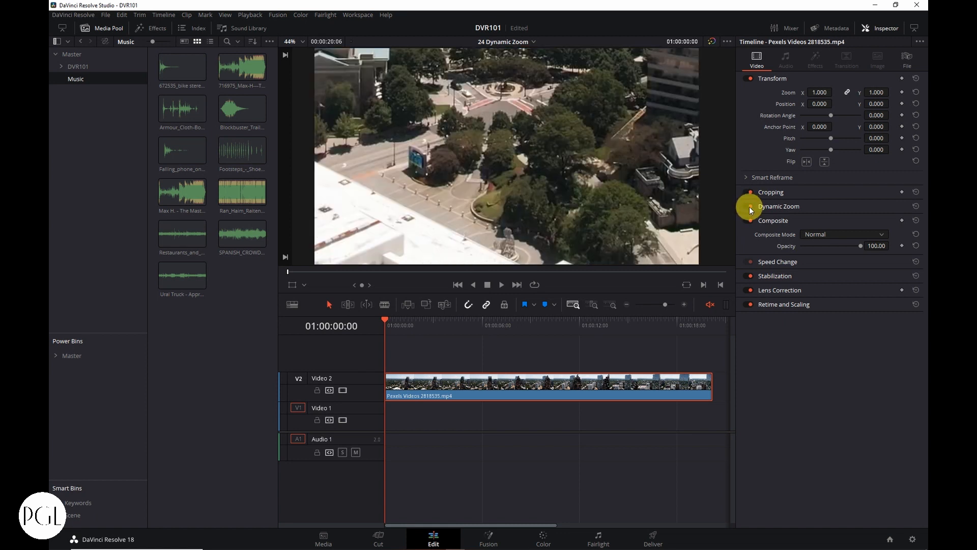
left_click(305, 285)
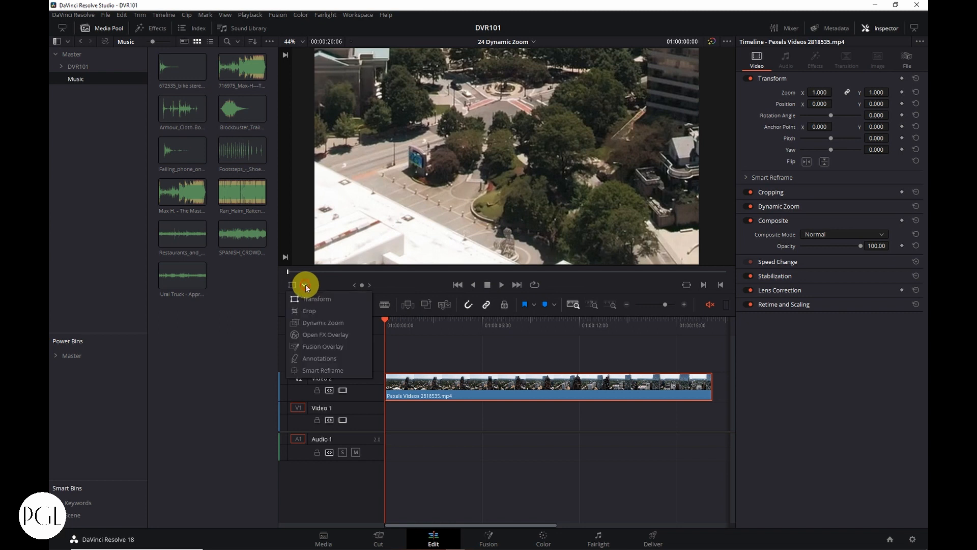
left_click(313, 323)
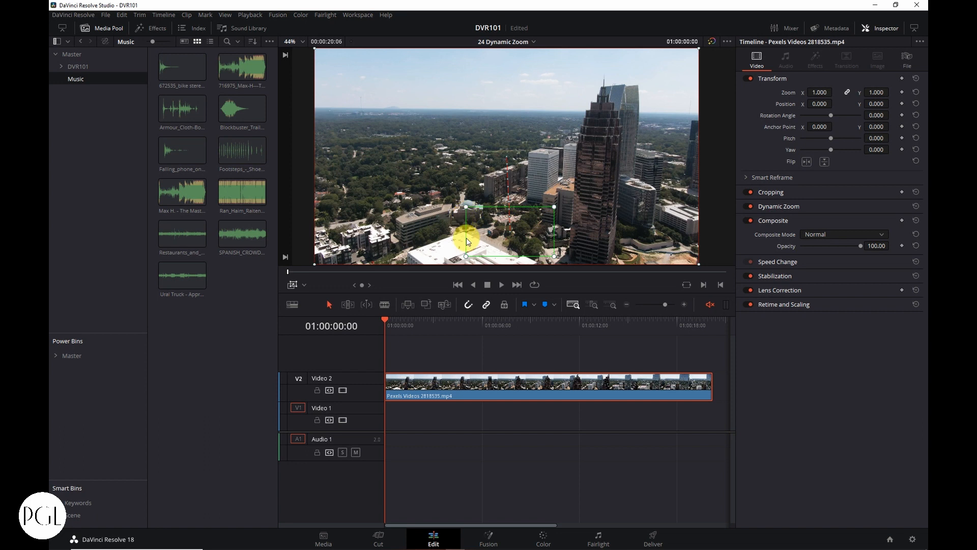
Step: Shift the green start frame slightly so it is centred on the plaza at the base of the buildings
mouse_move(522, 234)
left_mouse_down()
mouse_move(529, 221)
mouse_move(465, 170)
mouse_move(531, 134)
mouse_move(553, 224)
mouse_move(466, 219)
mouse_move(533, 212)
mouse_move(549, 227)
mouse_move(535, 235)
left_mouse_up()
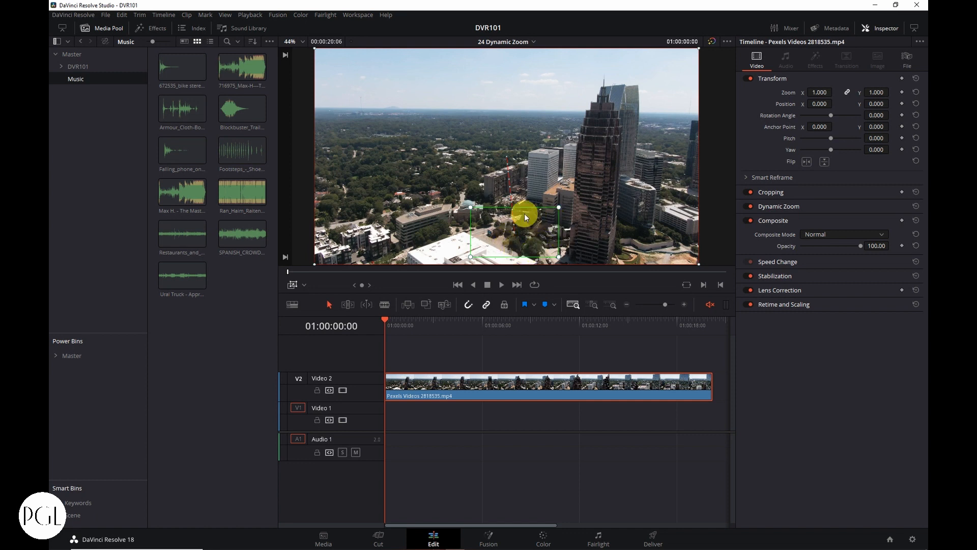
left_click_drag(513, 239, 512, 240)
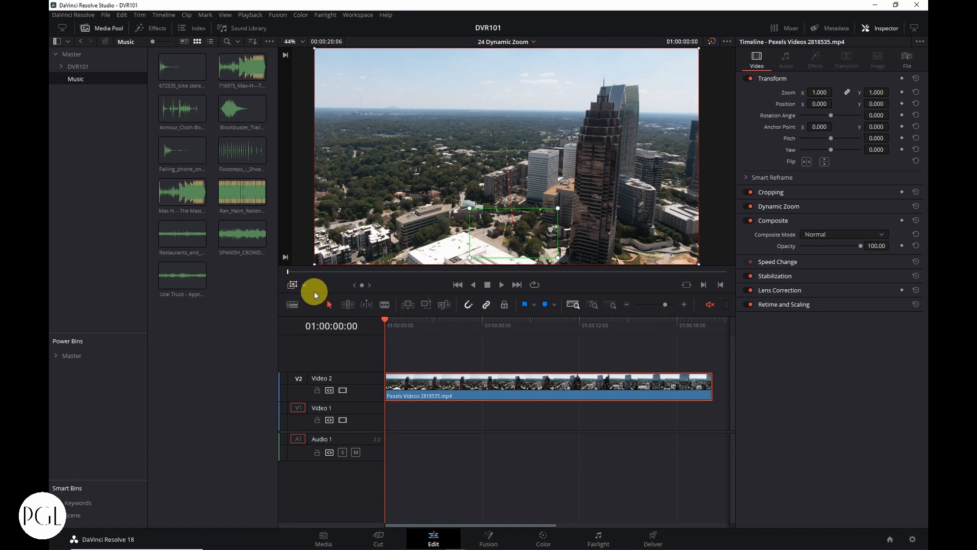
Step: Hide the overlay and switch Dynamic Zoom off to compare the shot, and restore both
left_click(298, 284)
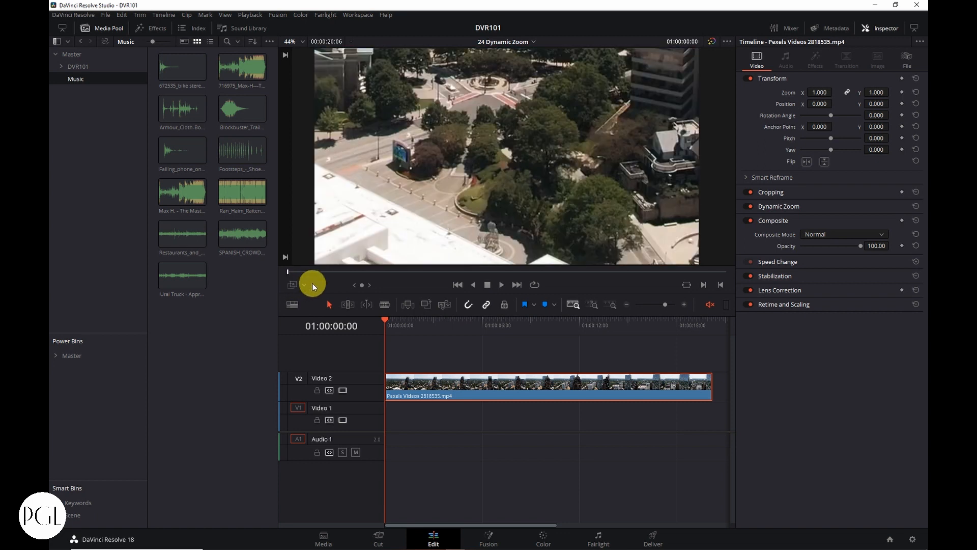
left_click(304, 285)
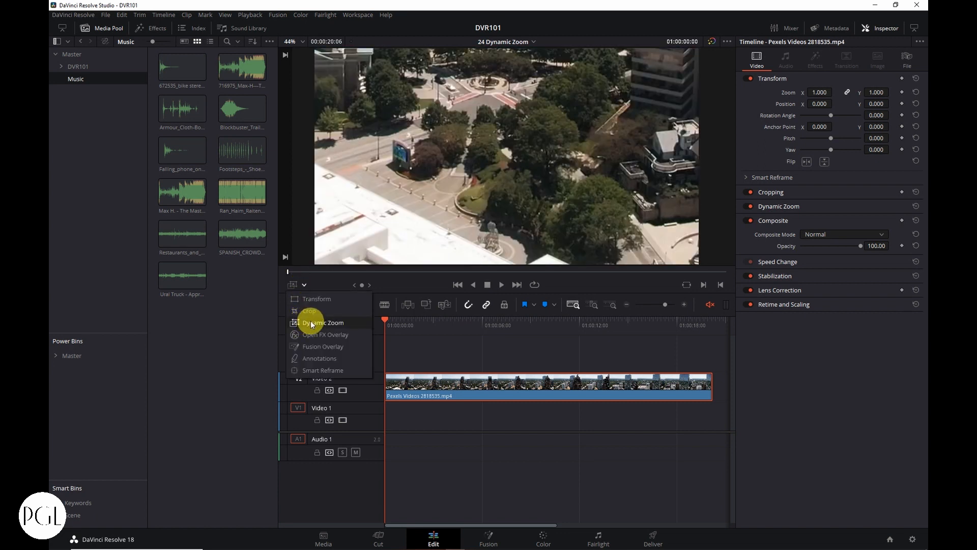
left_click(322, 285)
left_click(751, 206)
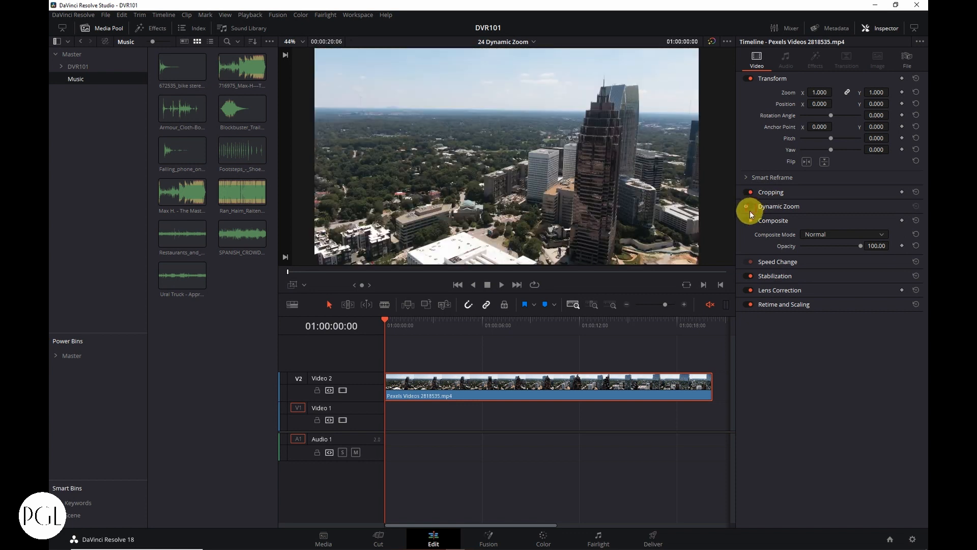
mouse_move(386, 318)
left_mouse_down()
mouse_move(674, 313)
mouse_move(469, 338)
mouse_move(385, 333)
left_mouse_up()
left_click(747, 206)
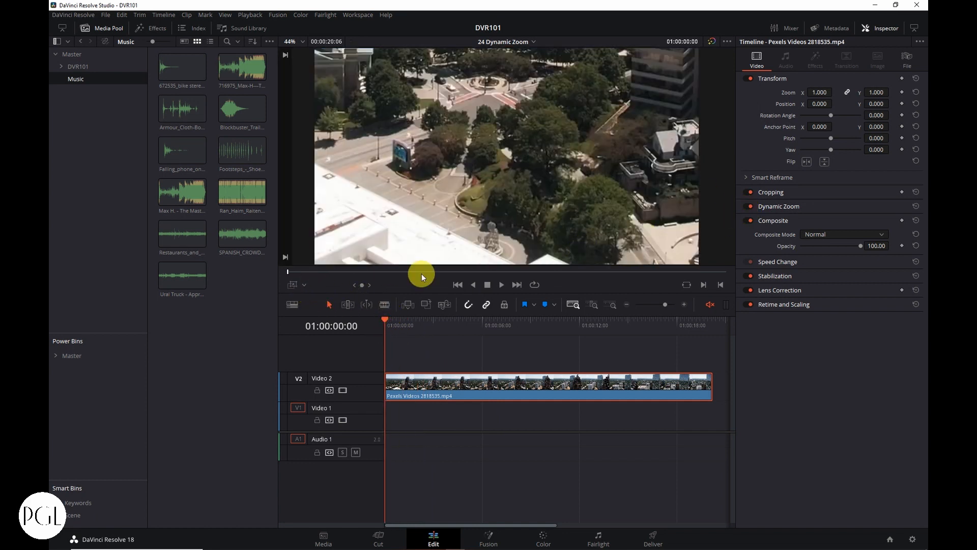
left_click(298, 284)
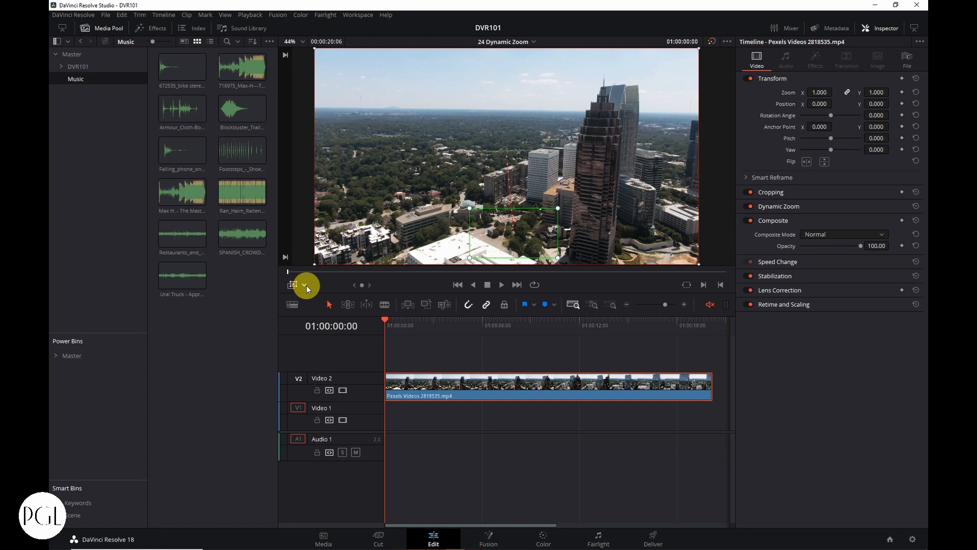
Step: Play the clip from its start, and again from about its middle, to preview the zoom-out
key("space")
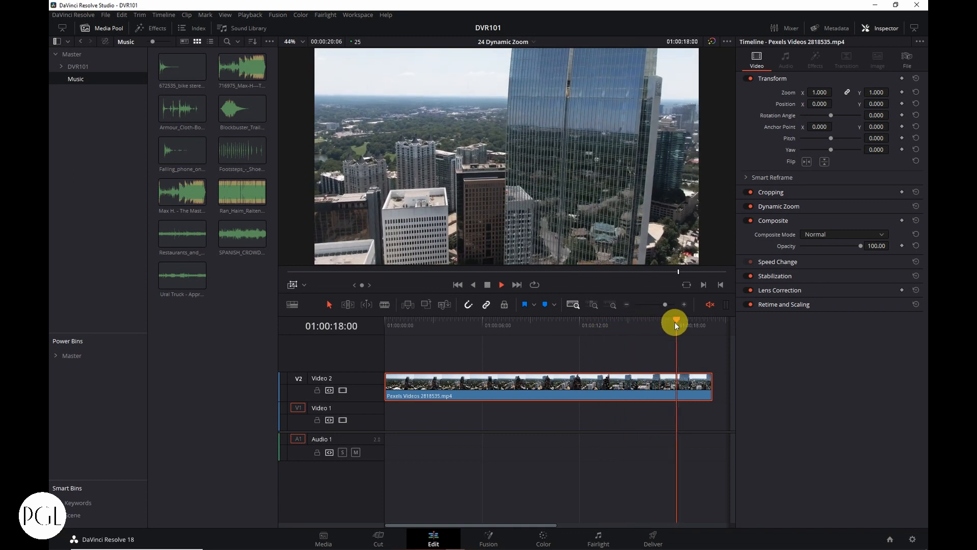
left_click_drag(683, 322, 553, 332)
key("space")
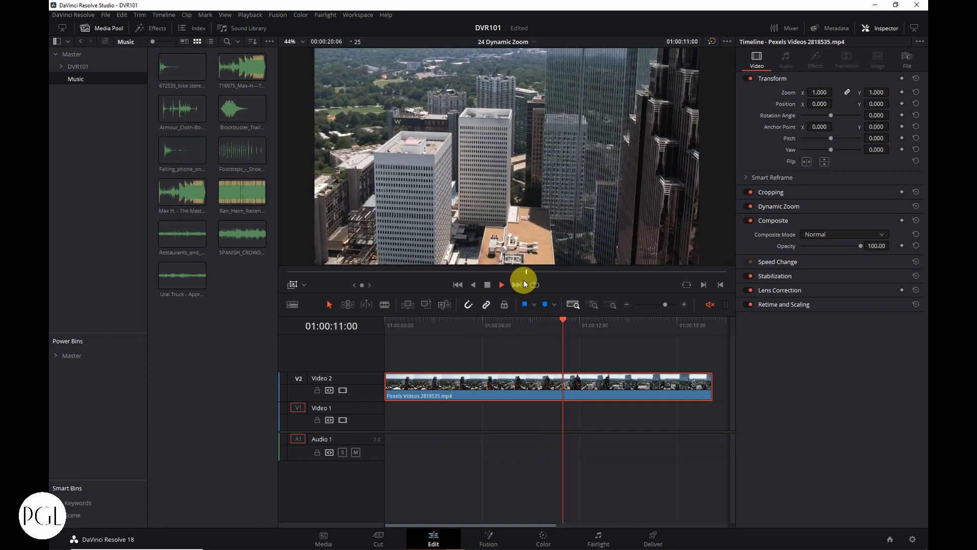
key("space")
Step: Split the clip on Video 2 at 01:00:09:24
mouse_move(564, 323)
left_mouse_down()
mouse_move(527, 327)
mouse_move(547, 326)
left_mouse_up()
left_click(545, 392)
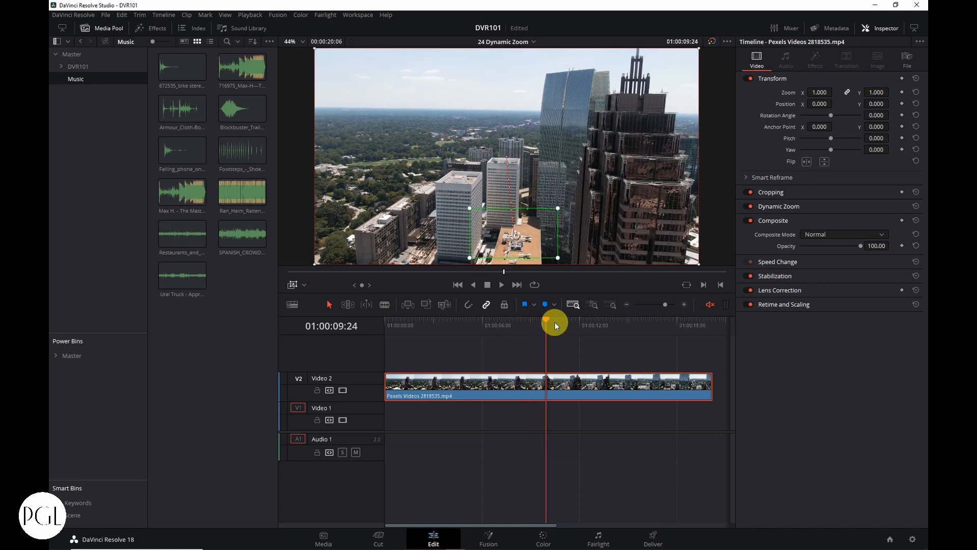
key("ctrl+b")
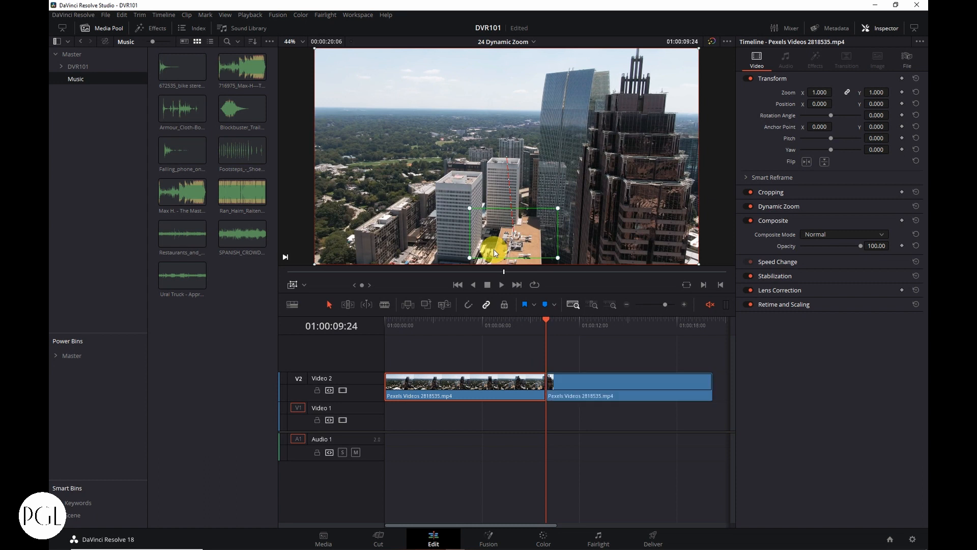
Step: Play the first clip from the beginning of the timeline to preview its zoom
left_click_drag(548, 331, 377, 335)
key("space")
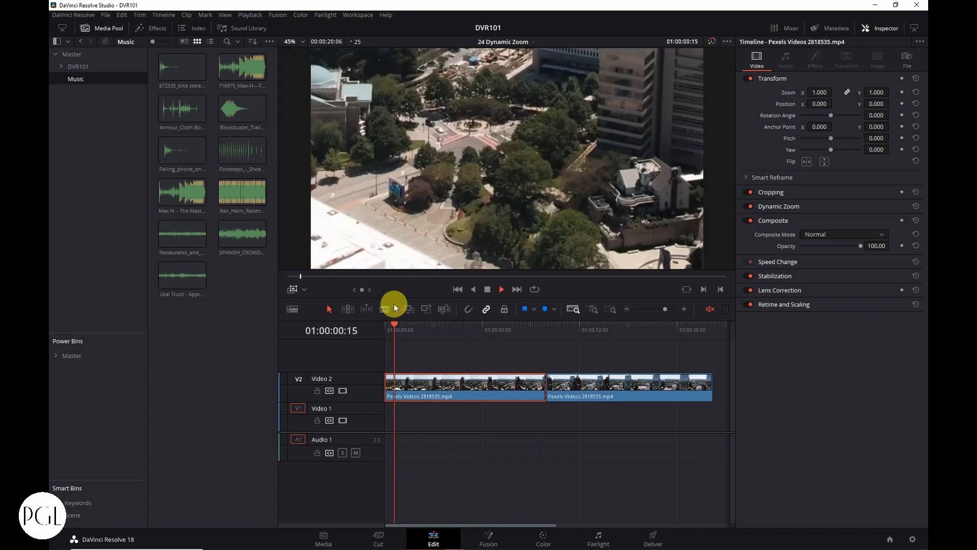
key("space")
Step: At 01:00:10:20, give the second clip its own start frame by moving the green rectangle onto the upper part of the glass tower
left_click(575, 328)
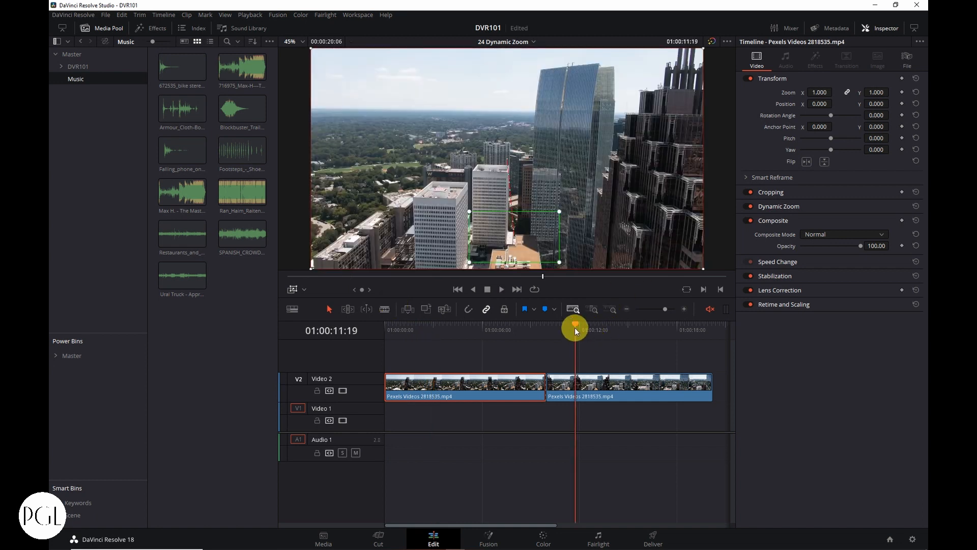
left_click_drag(577, 328, 558, 328)
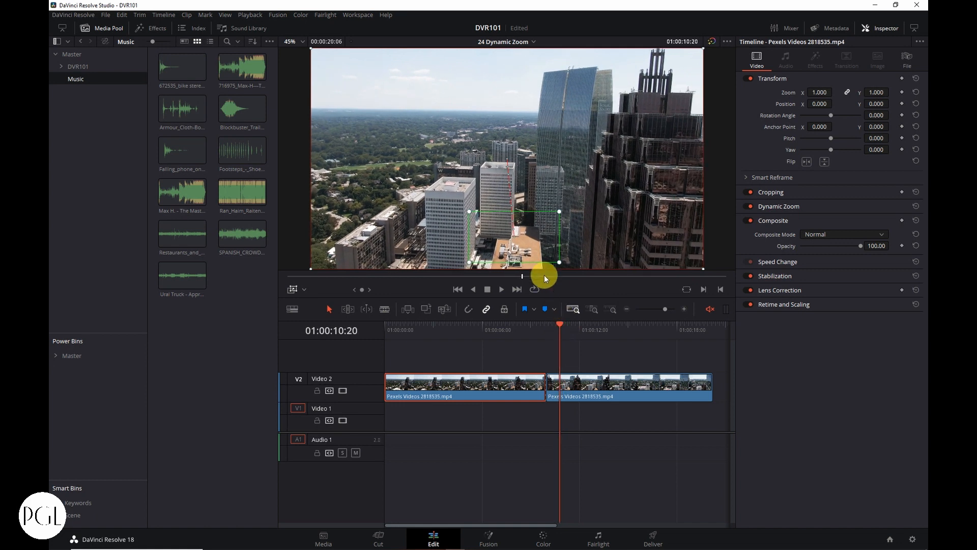
left_click_drag(511, 241, 473, 186)
key("ctrl+z")
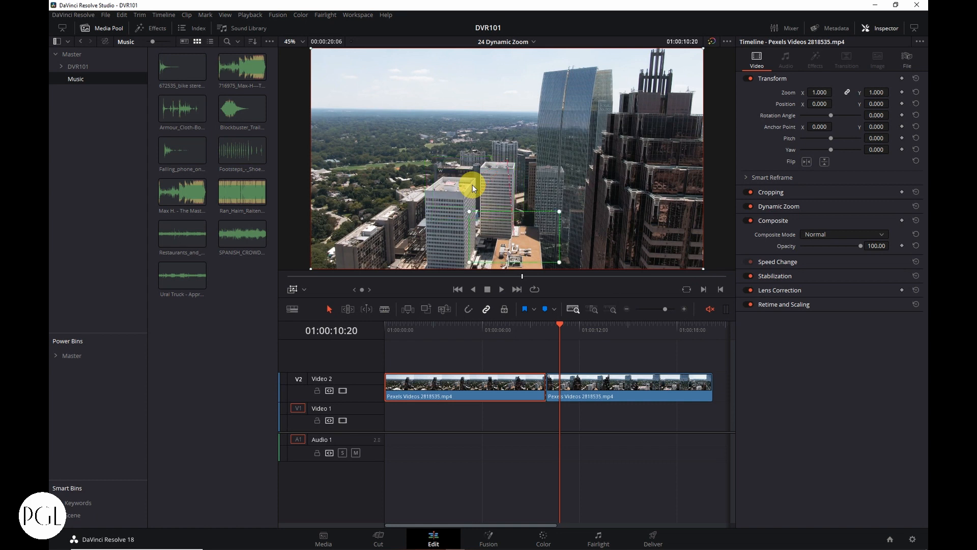
left_click(590, 392)
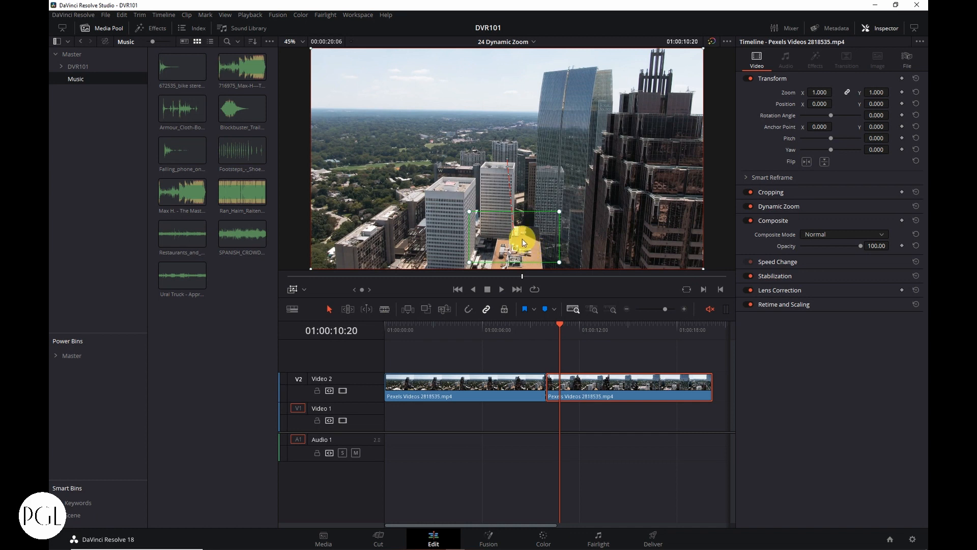
left_click_drag(518, 240, 575, 114)
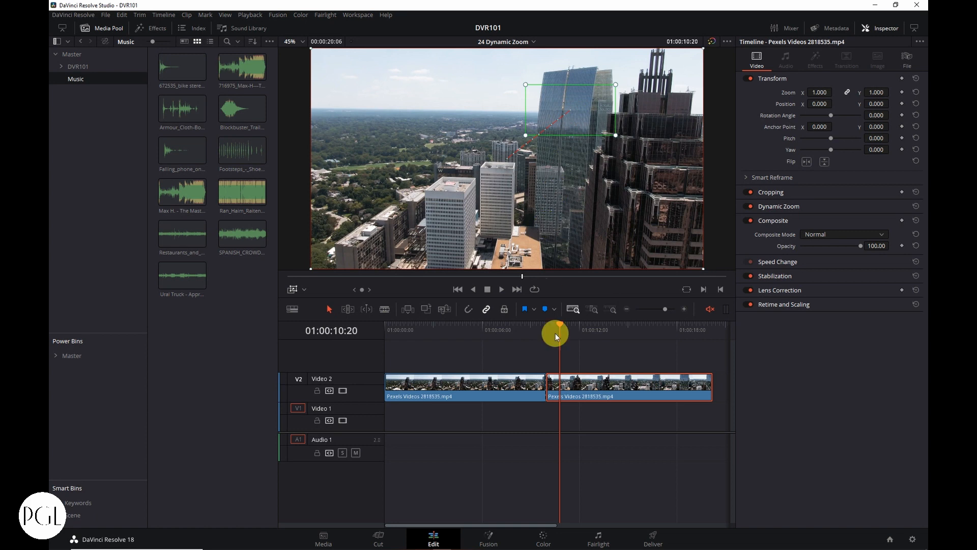
Step: Select the first clip and check its Dynamic Zoom start frame near the beginning of the timeline
left_click_drag(562, 331, 415, 331)
left_click(463, 390)
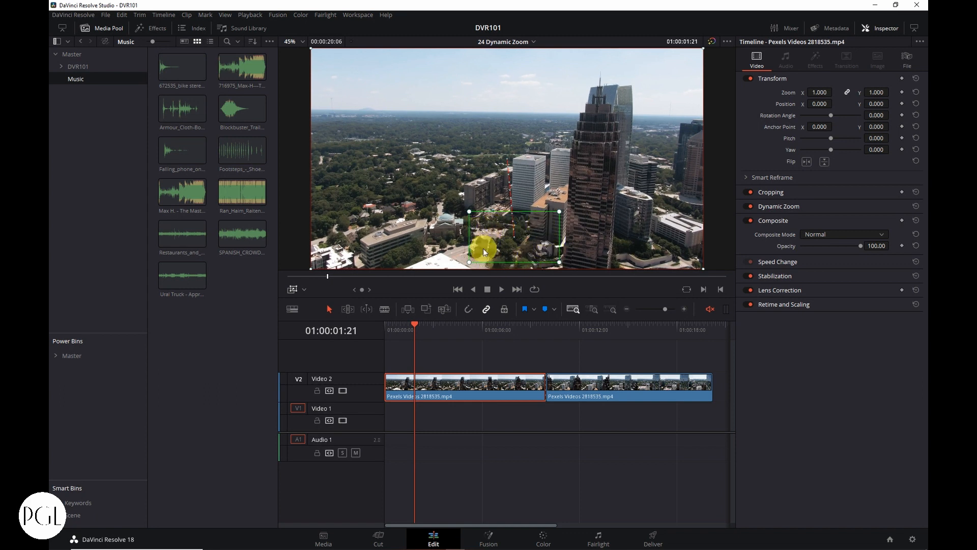
left_click_drag(413, 324, 391, 329)
Step: Select the second clip and play the timeline across the cut to preview both dynamic zooms
left_click(567, 382)
key("space")
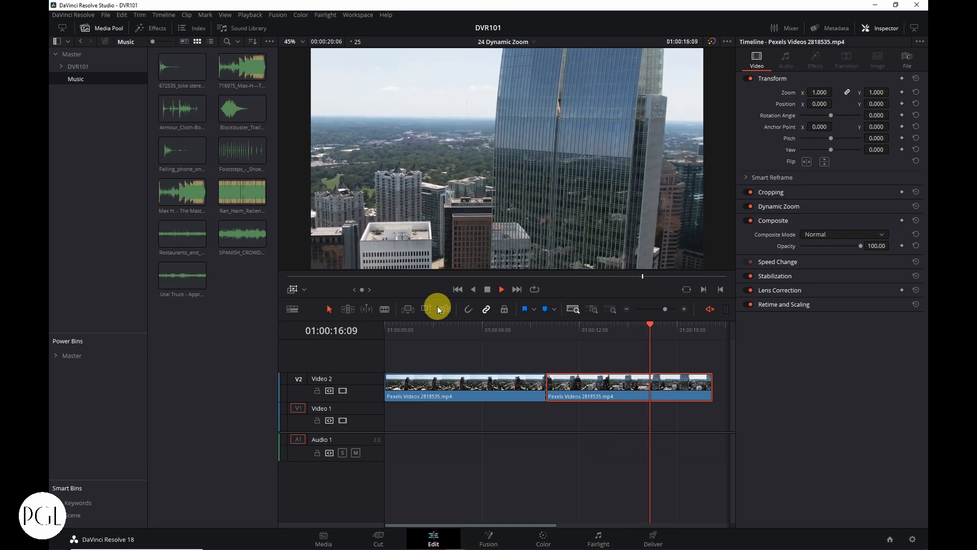
left_click_drag(555, 331, 429, 339)
key("space")
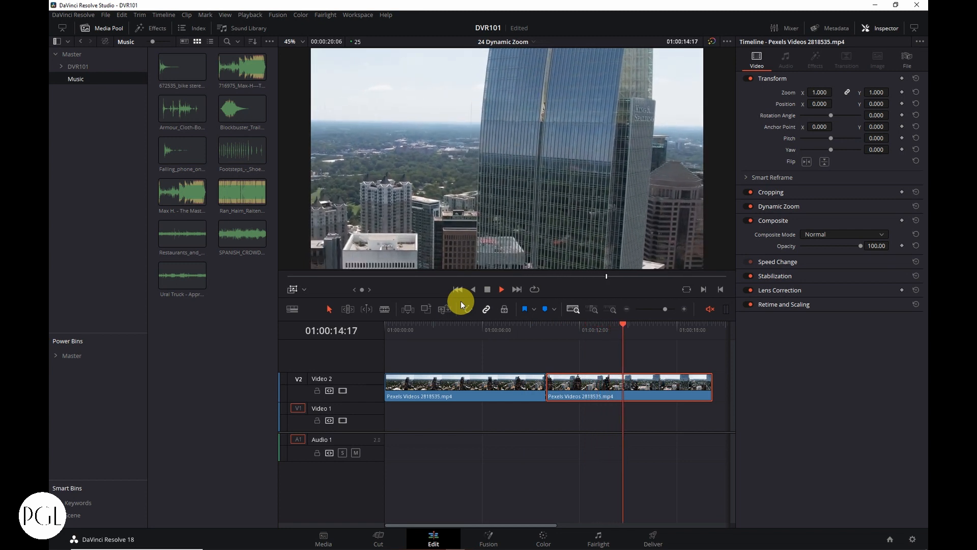
key("space")
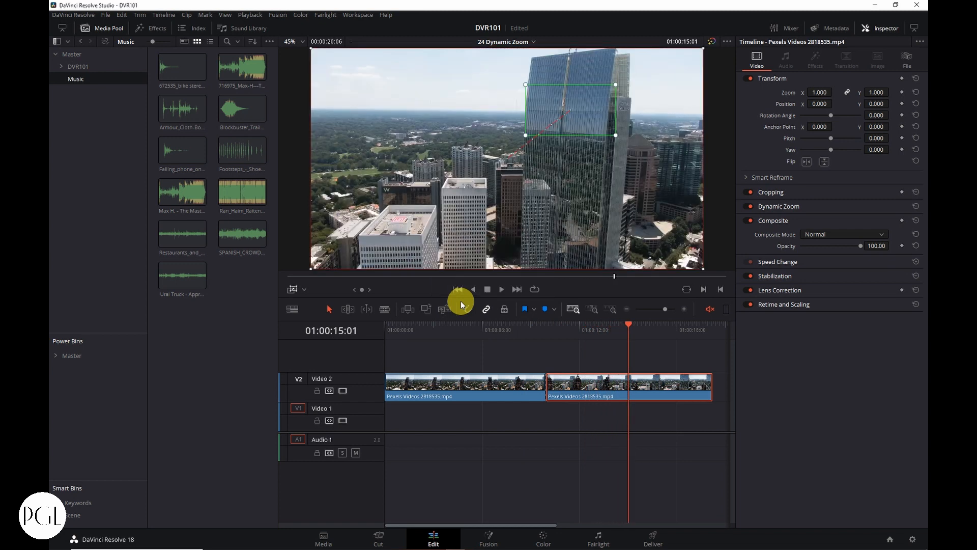